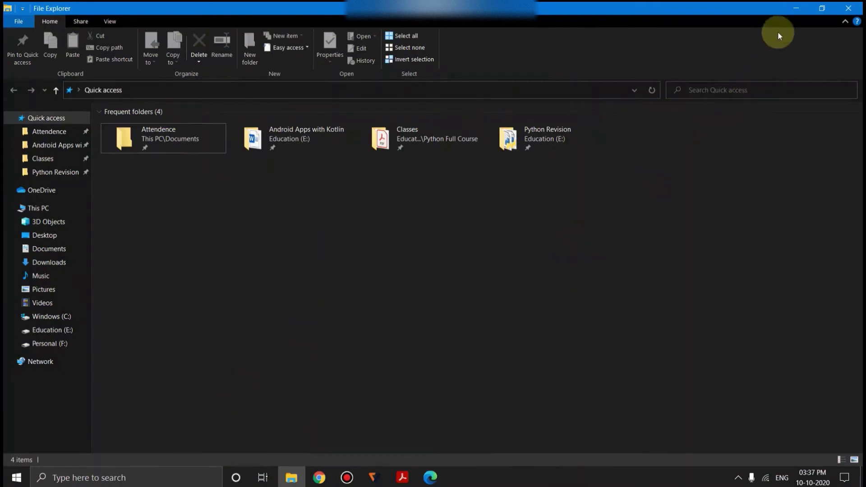
# - Minimise File Explorer, Chrome, Acrobat Reader and Edge one after another
pyautogui.click(797, 9)
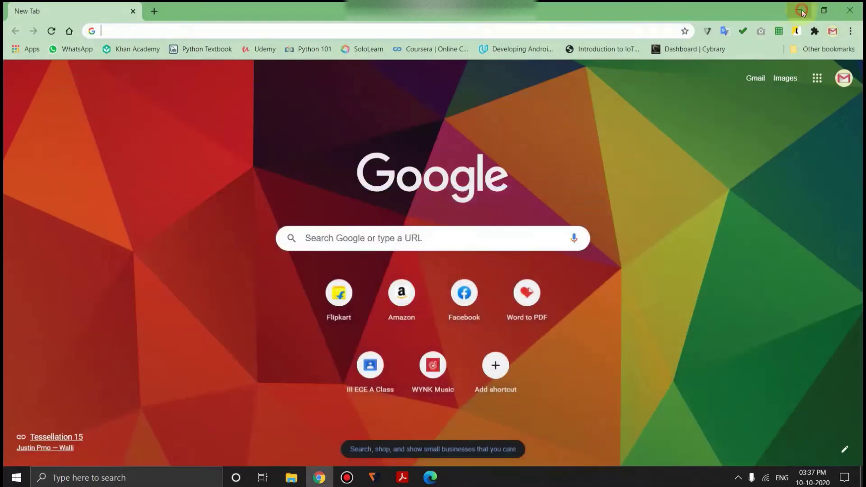
pyautogui.click(801, 11)
pyautogui.click(800, 10)
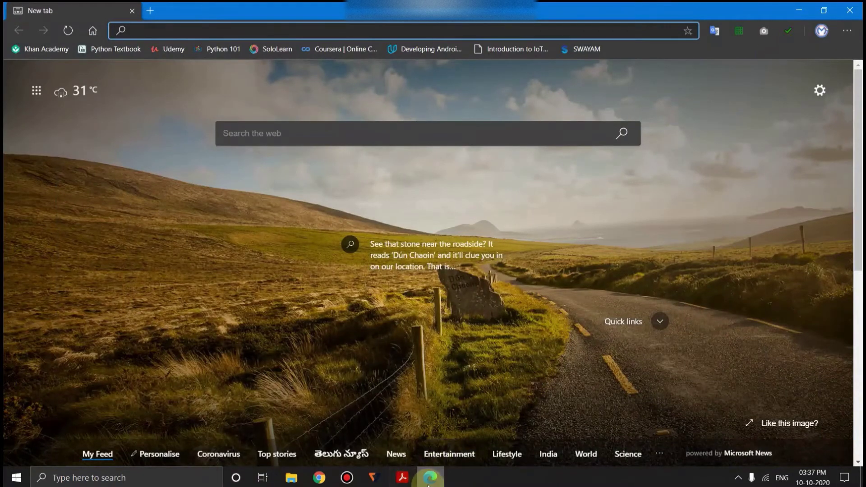
pyautogui.click(430, 478)
# - Bring back Edge, K7TotalSecurity and Chrome from the taskbar, ending on File Explorer's Quick access
pyautogui.click(429, 479)
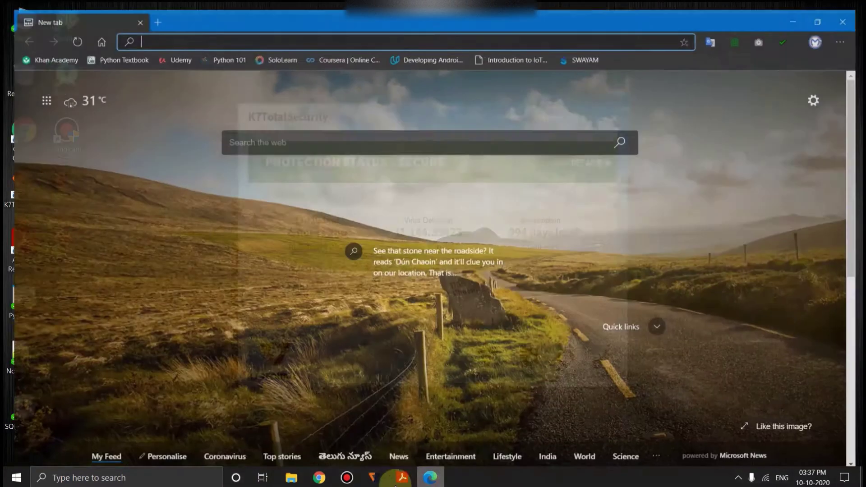
pyautogui.click(375, 481)
pyautogui.click(319, 480)
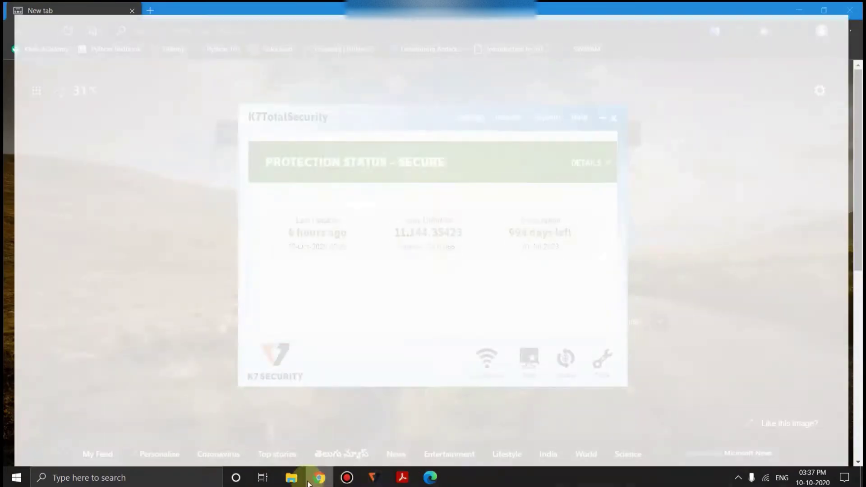
pyautogui.click(301, 482)
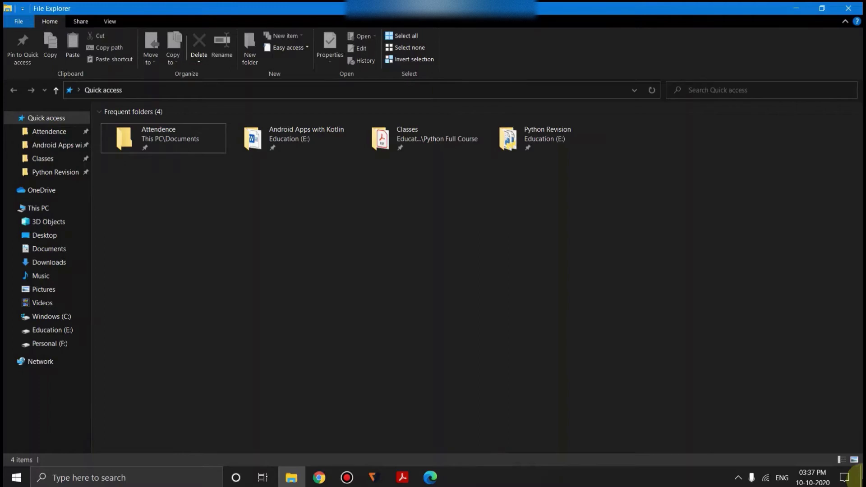
pyautogui.click(861, 479)
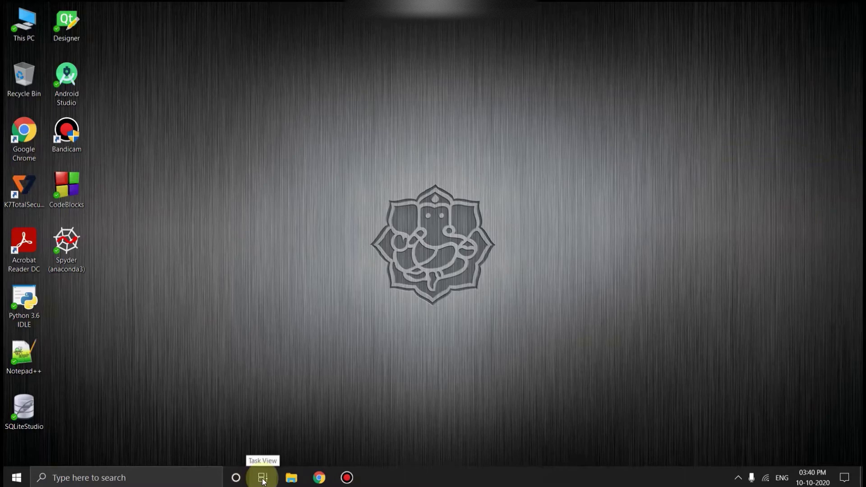
# - Create a new virtual desktop, Desktop 2, from Task View
pyautogui.click(263, 481)
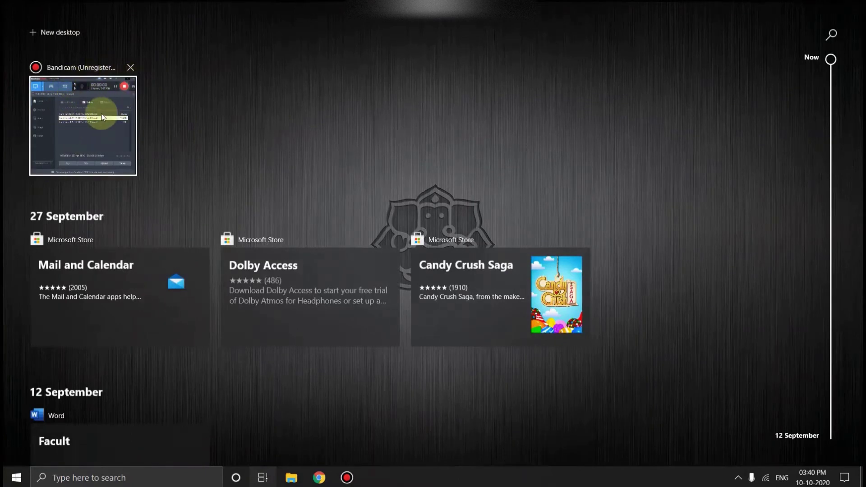
pyautogui.click(67, 32)
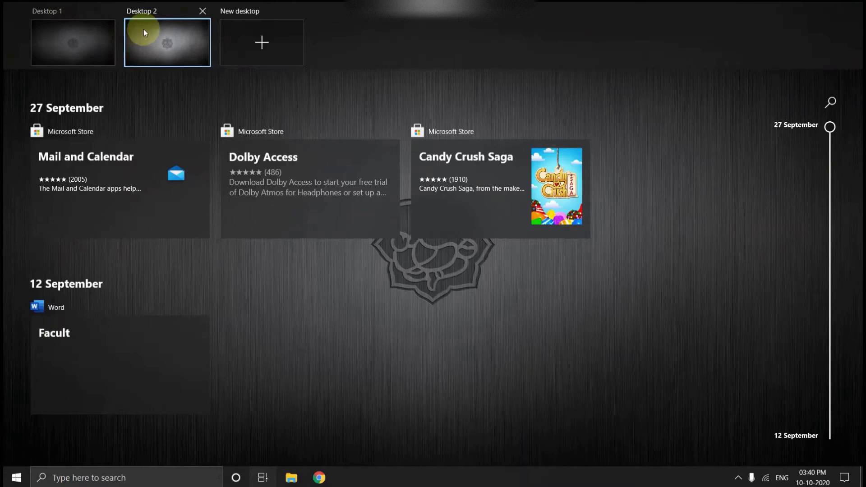
# - Switch to the empty Desktop 2, briefly restoring and minimising the Bandicam window
pyautogui.click(166, 47)
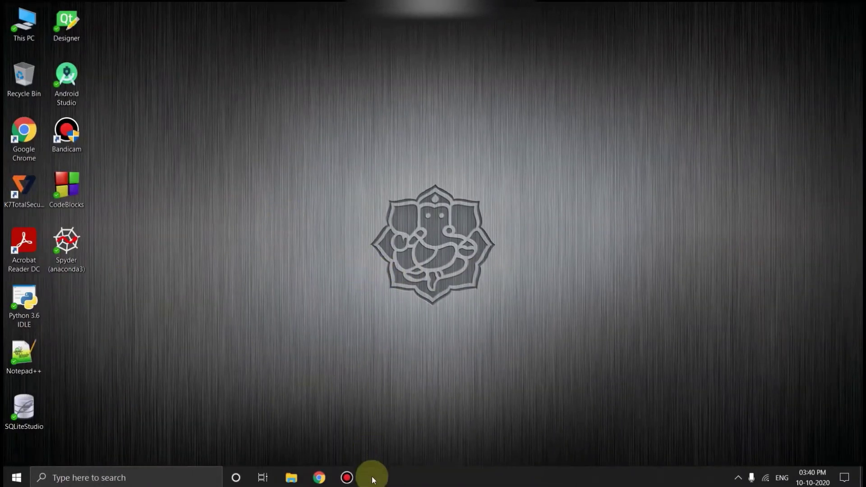
pyautogui.click(357, 481)
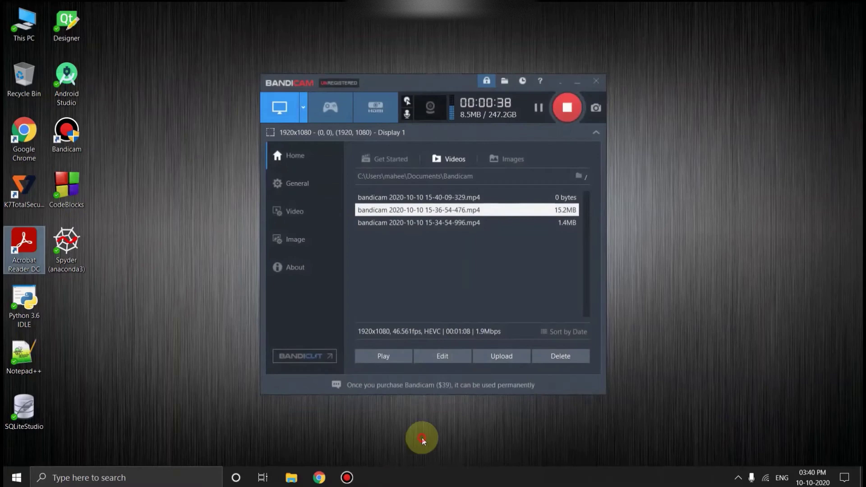
pyautogui.click(355, 480)
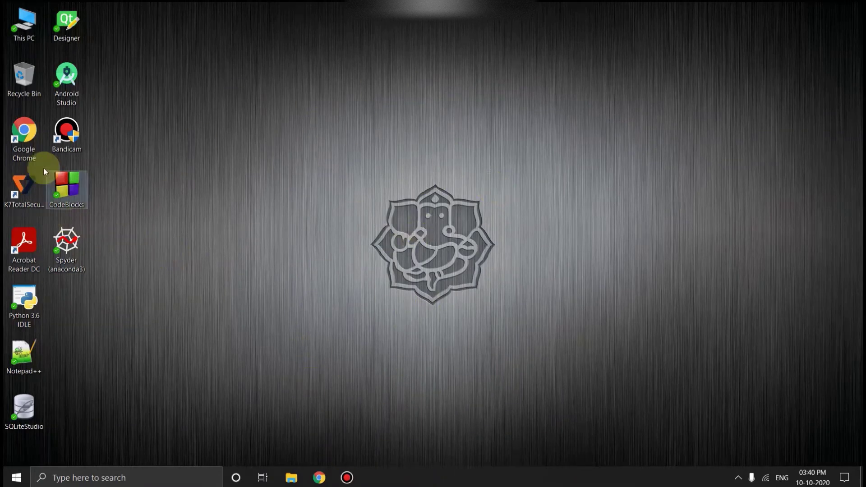
# - Launch Google Chrome from its desktop icon on Desktop 2, then minimise it
pyautogui.doubleClick(13, 145)
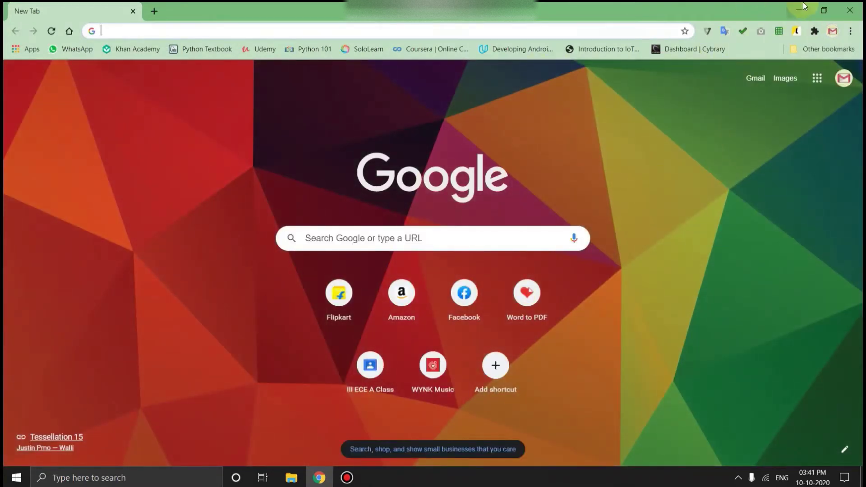
pyautogui.click(803, 8)
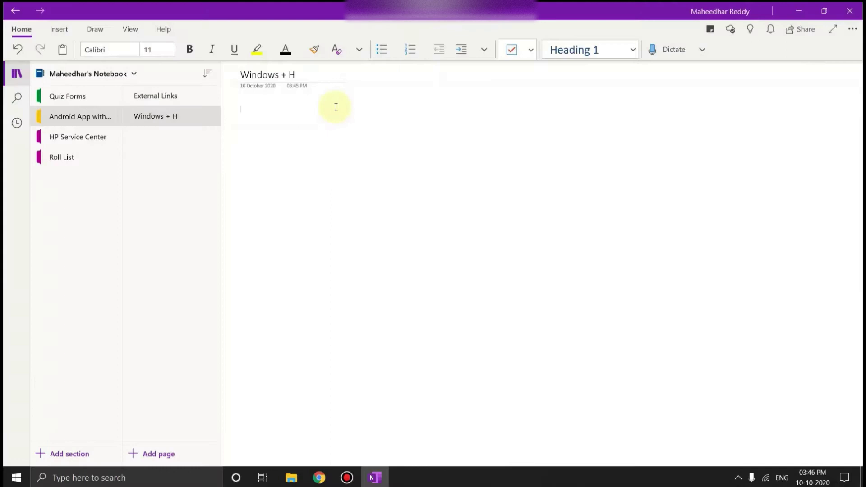
# - Start Win+H voice typing on the OneNote 'Windows + H' page
pyautogui.press('super+h')
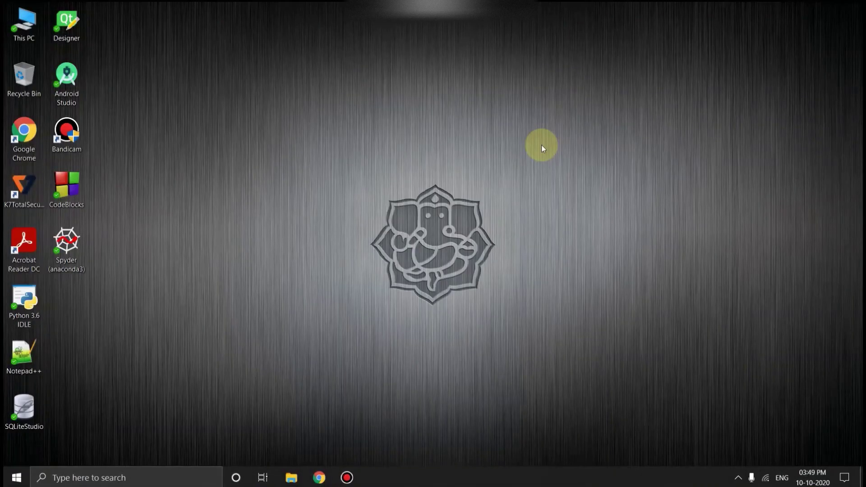
# - Take a Win+PrtScn screenshot and find Screenshot (215) in Pictures > Screenshots
pyautogui.press('super+Print')
pyautogui.click(291, 477)
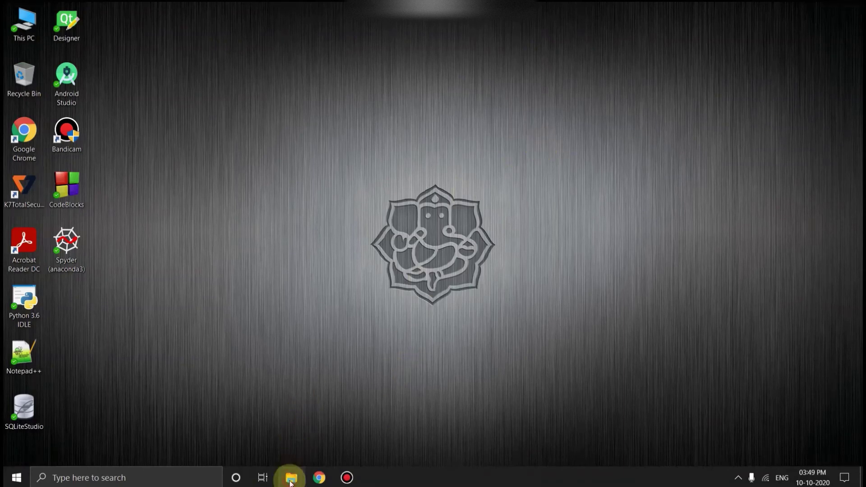
pyautogui.moveTo(43, 289)
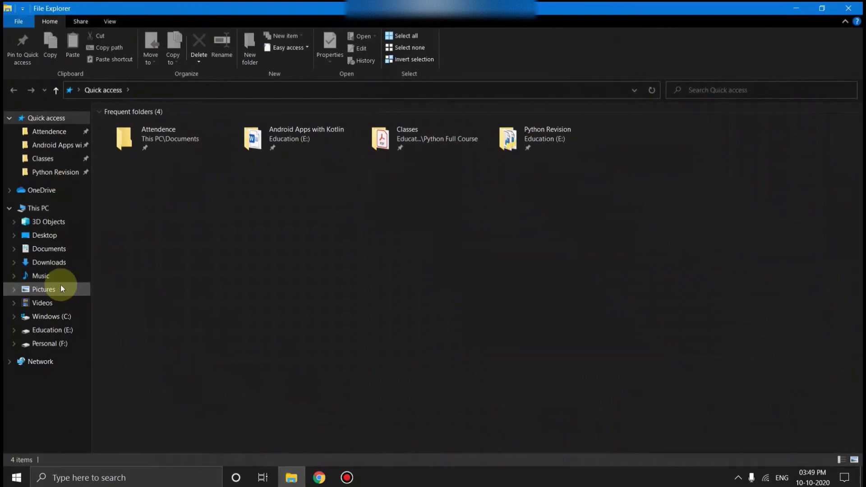
pyautogui.click(61, 289)
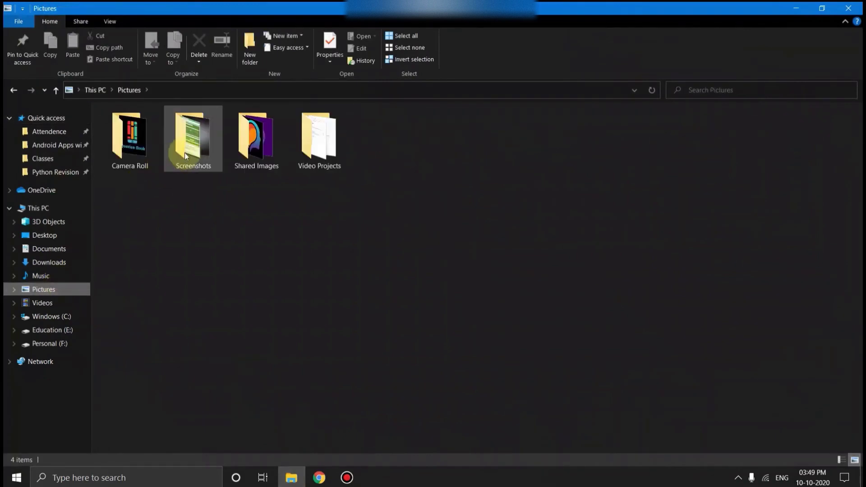
pyautogui.doubleClick(198, 133)
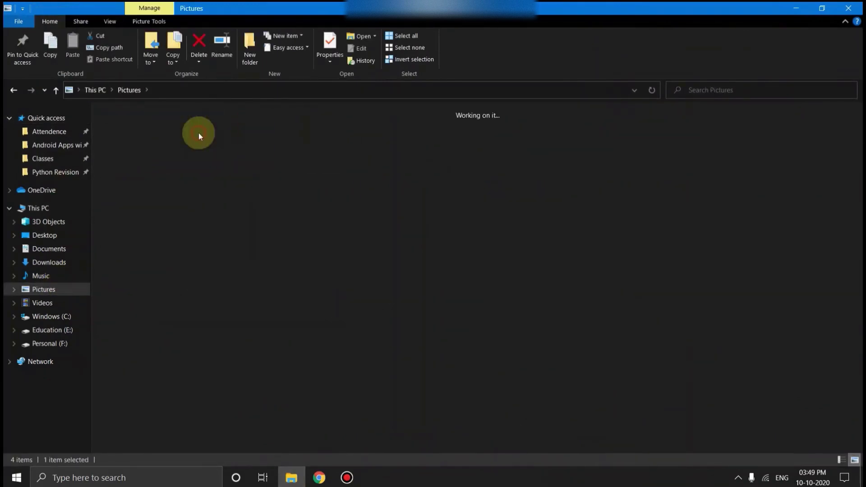
pyautogui.click(460, 409)
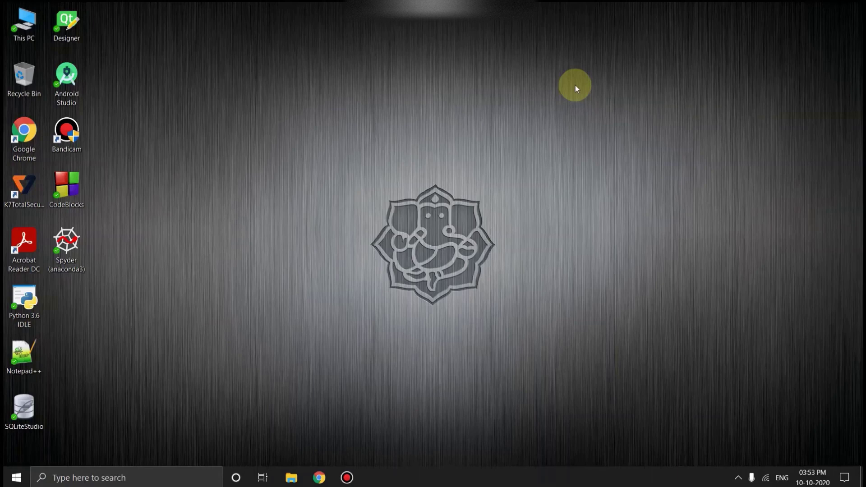
# - Open the Action Center's options menu on the Priority only focus tile
pyautogui.click(845, 478)
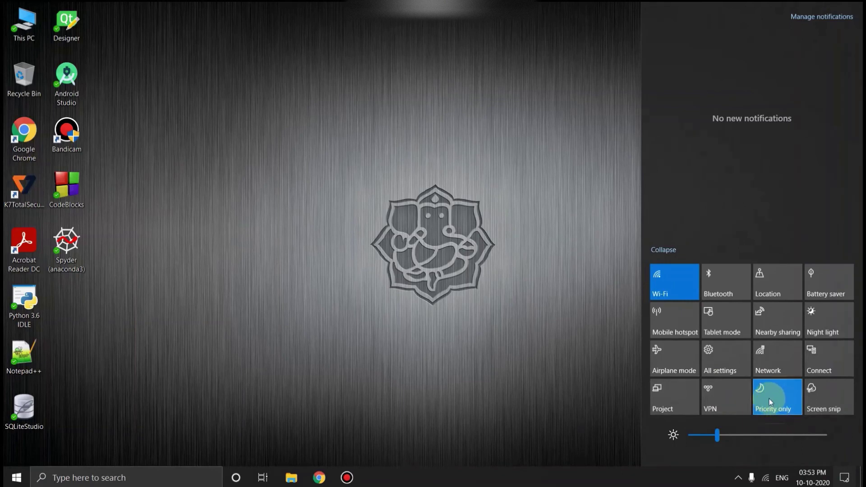
pyautogui.rightClick(768, 399)
# - Review the Focus assist settings and its automatic rules, then reopen them via the Priority only tile
pyautogui.click(782, 409)
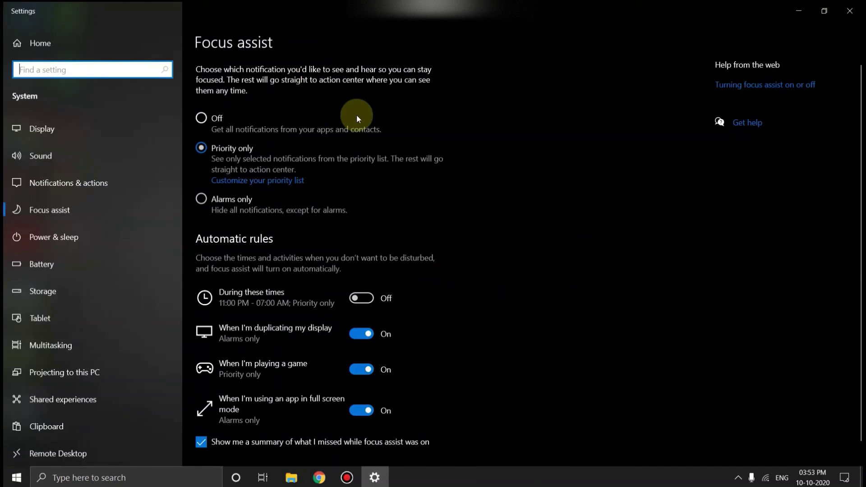
pyautogui.scroll(-1, 401, 247)
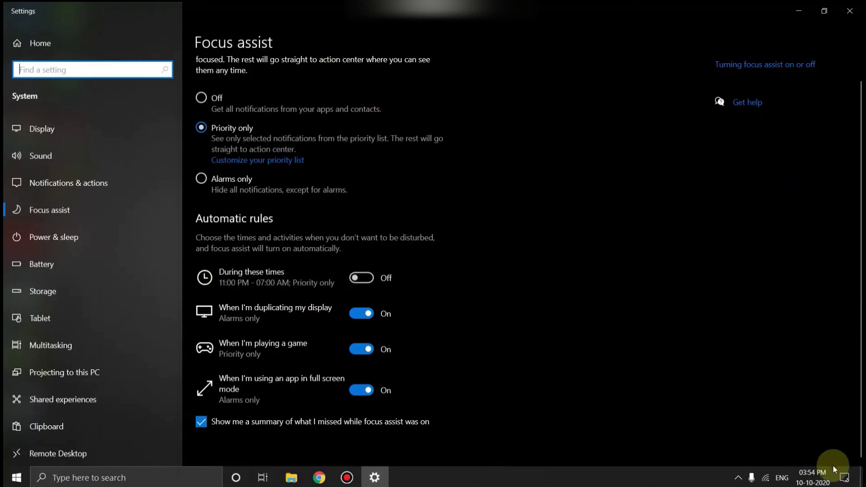
pyautogui.click(842, 481)
pyautogui.rightClick(784, 407)
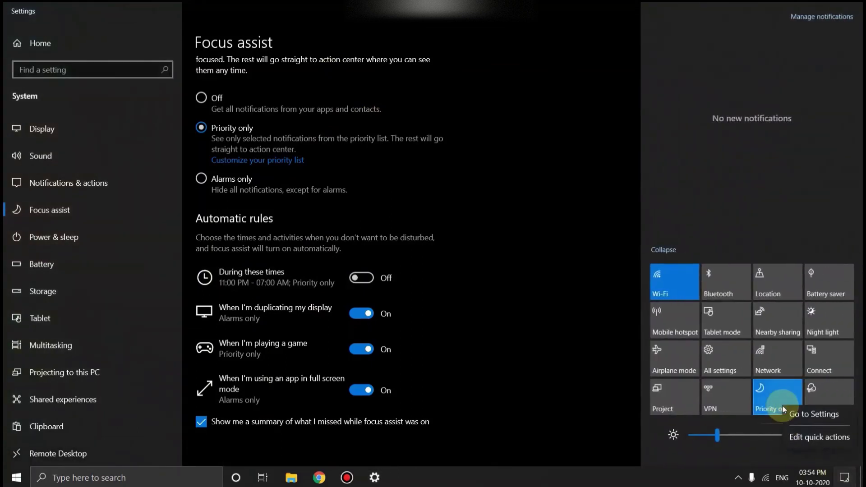
pyautogui.click(797, 417)
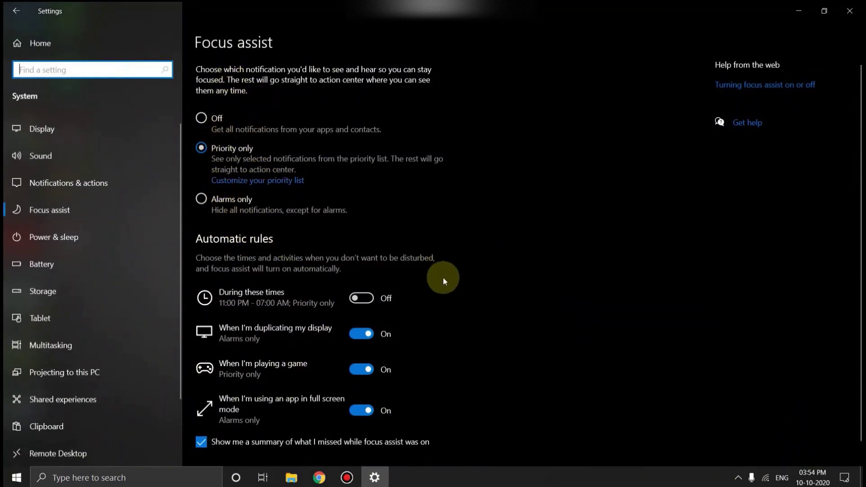
# - Close Settings and cycle the Focus assist tile from Priority only to Alarms only to Off
pyautogui.click(850, 11)
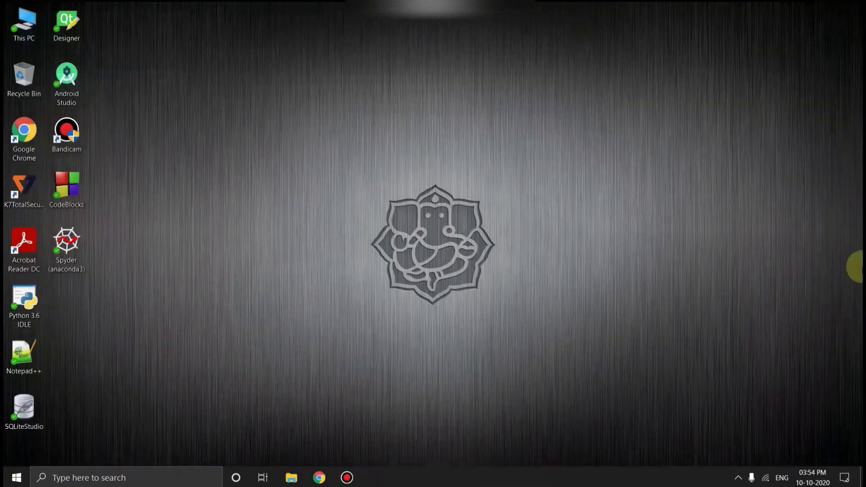
pyautogui.click(844, 478)
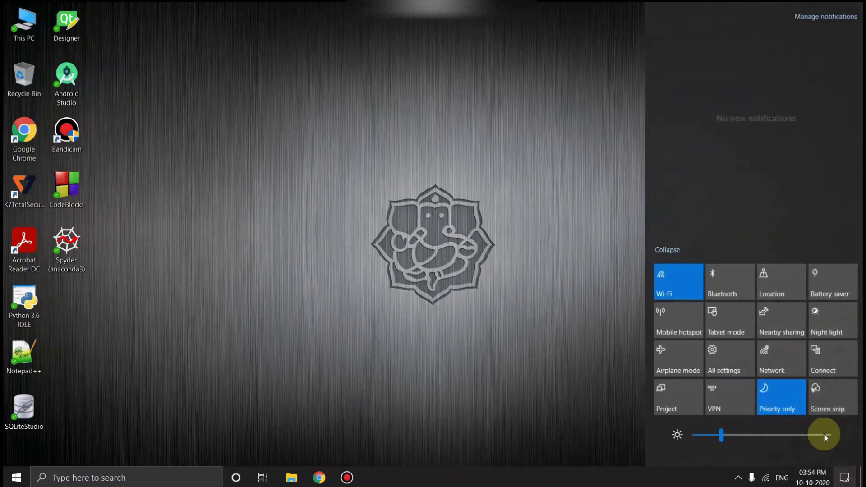
pyautogui.click(788, 411)
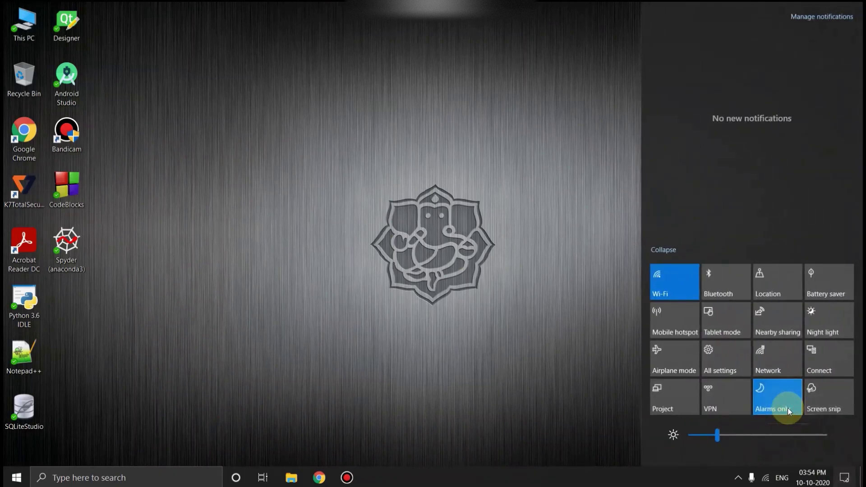
pyautogui.click(788, 409)
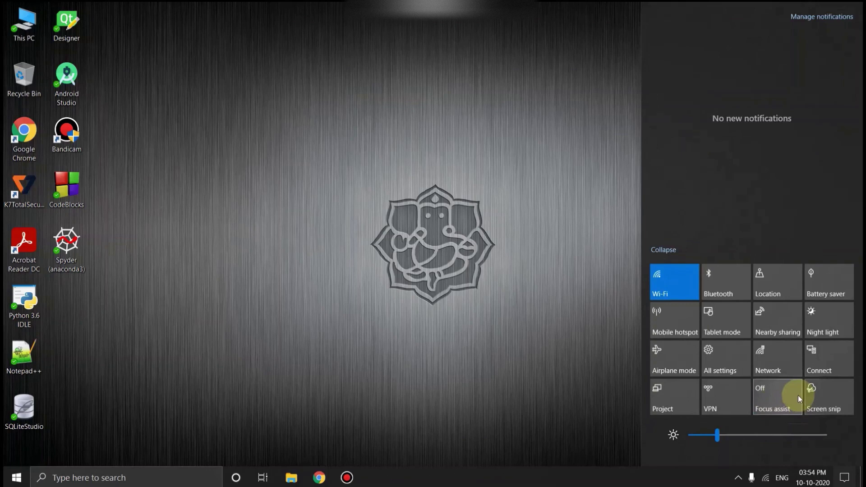